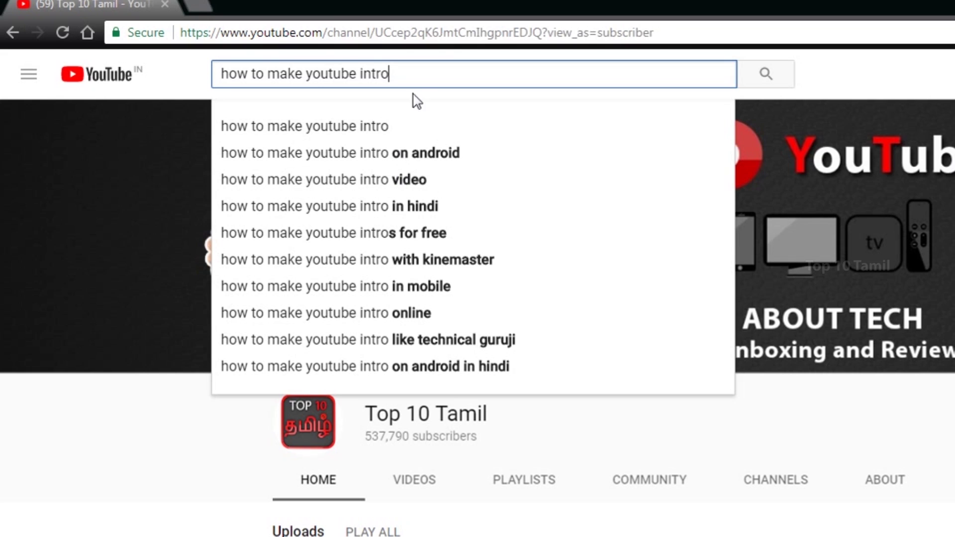
Retype the YouTube search as 'make intro', then as 'youtube intro', to compare suggestions
{"action": "key", "text": "ctrl+a"}
{"action": "type", "text": "make intro"}
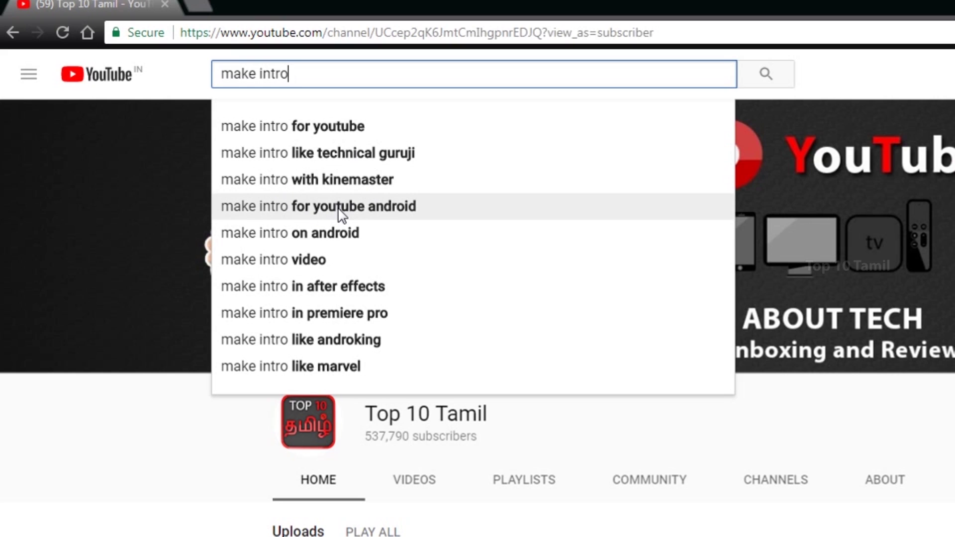
{"action": "triple_click", "coordinate": [215, 73]}
{"action": "type", "text": "youtube "}
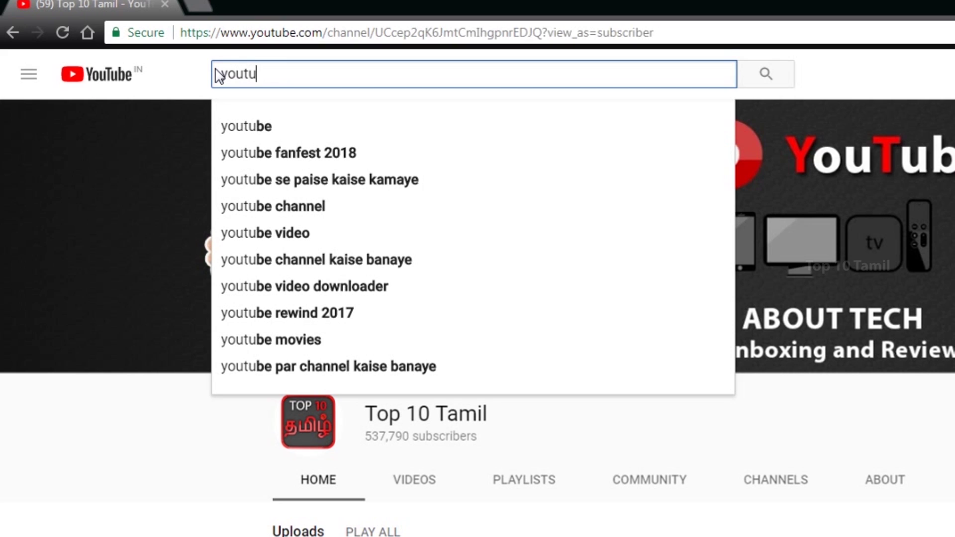
{"action": "type", "text": "intro"}
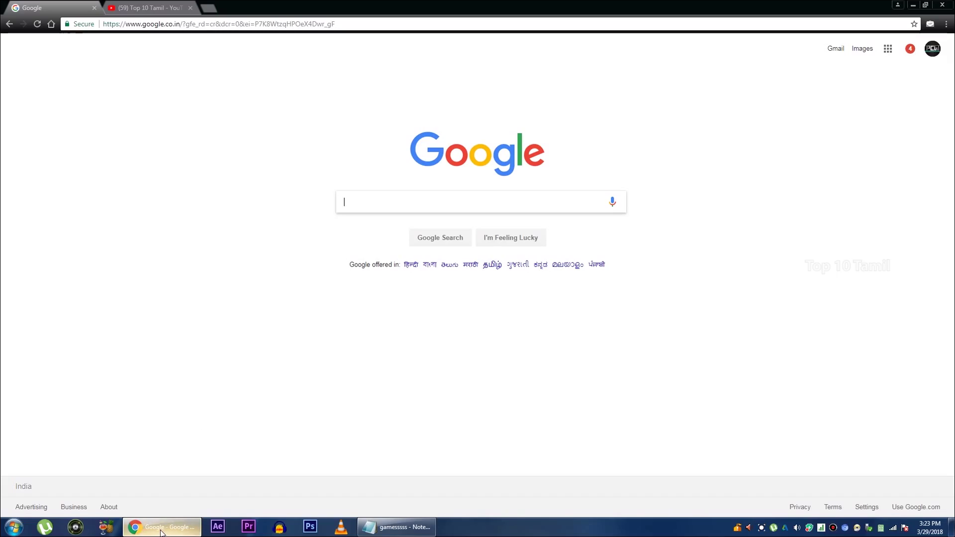
Search Google for 'tube buddy chrome' and open the TubeBuddy for YouTube Chrome Web Store listing
{"action": "left_click", "coordinate": [374, 209]}
{"action": "type", "text": "tu"}
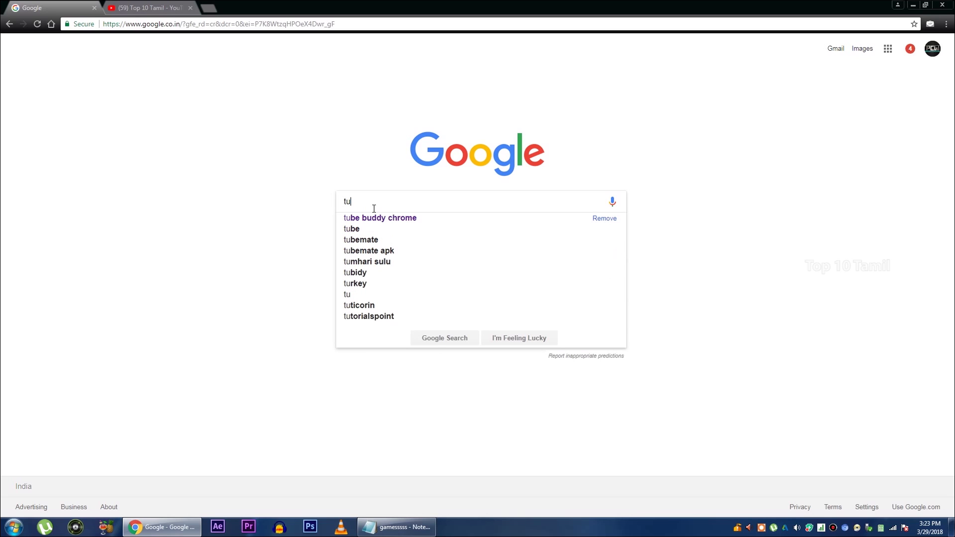
{"action": "type", "text": "be bu"}
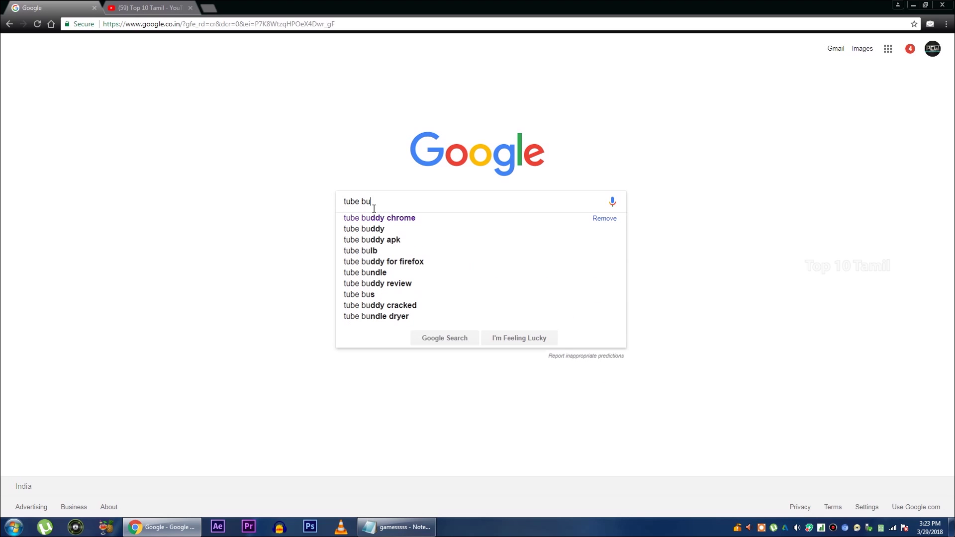
{"action": "left_click", "coordinate": [375, 169]}
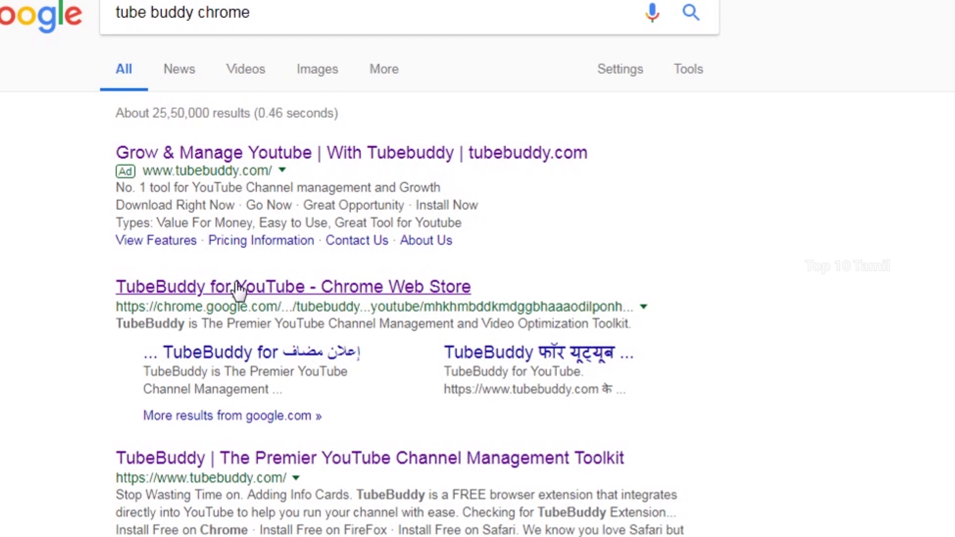
{"action": "left_click", "coordinate": [409, 289]}
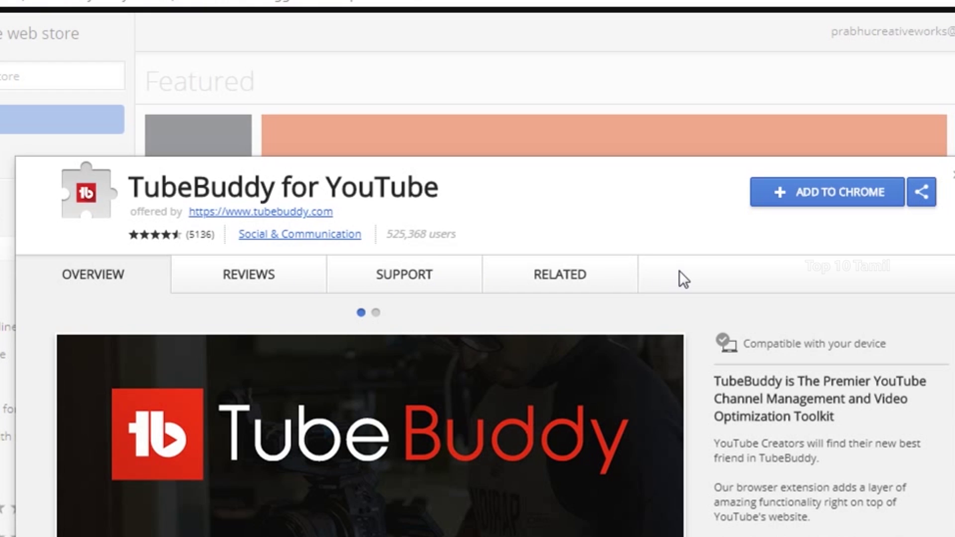
Add the TubeBuddy for YouTube extension to Chrome and confirm the install
{"action": "left_click", "coordinate": [864, 198]}
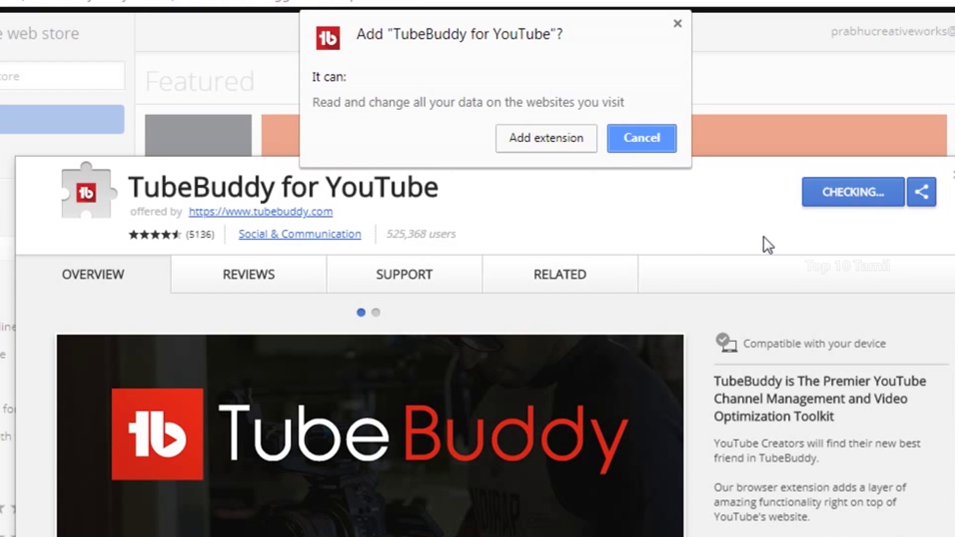
{"action": "left_click", "coordinate": [560, 143]}
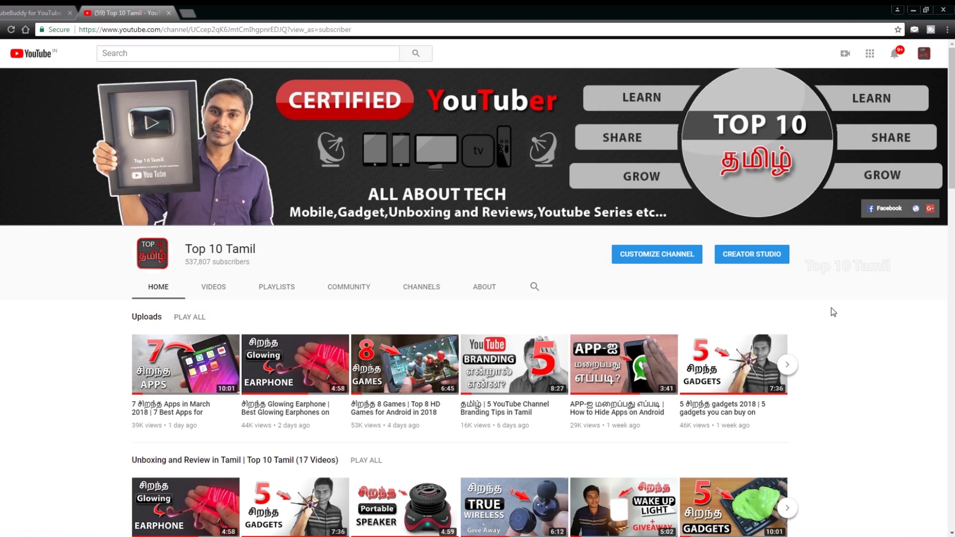
Reload the channel page and sign TubeBuddy in with YouTube using the channel's account, allowing access
{"action": "left_click", "coordinate": [11, 30]}
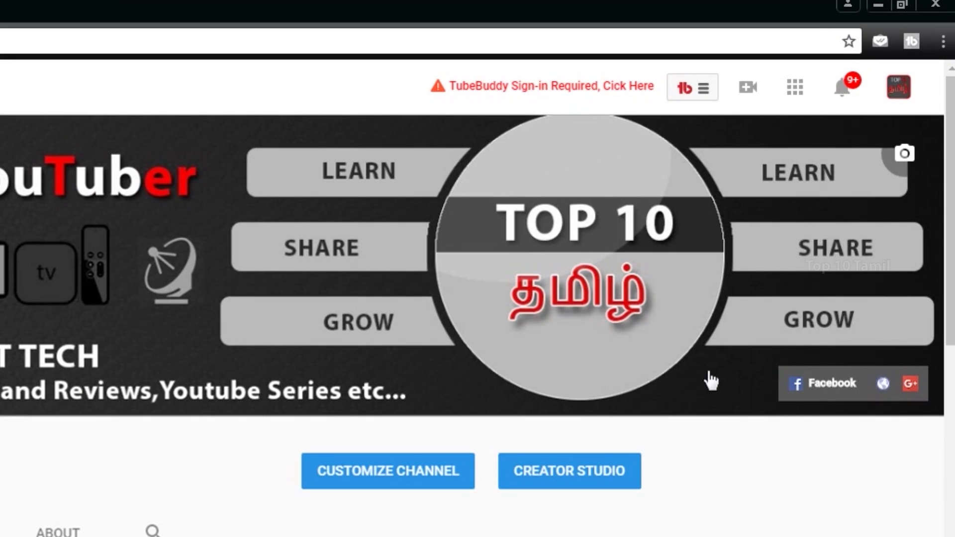
{"action": "left_click", "coordinate": [696, 95]}
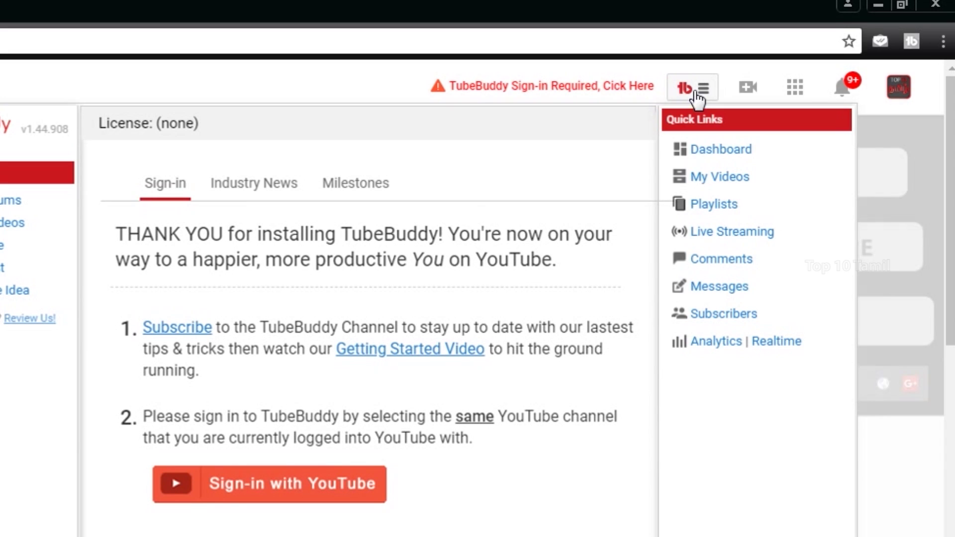
{"action": "left_click", "coordinate": [362, 497]}
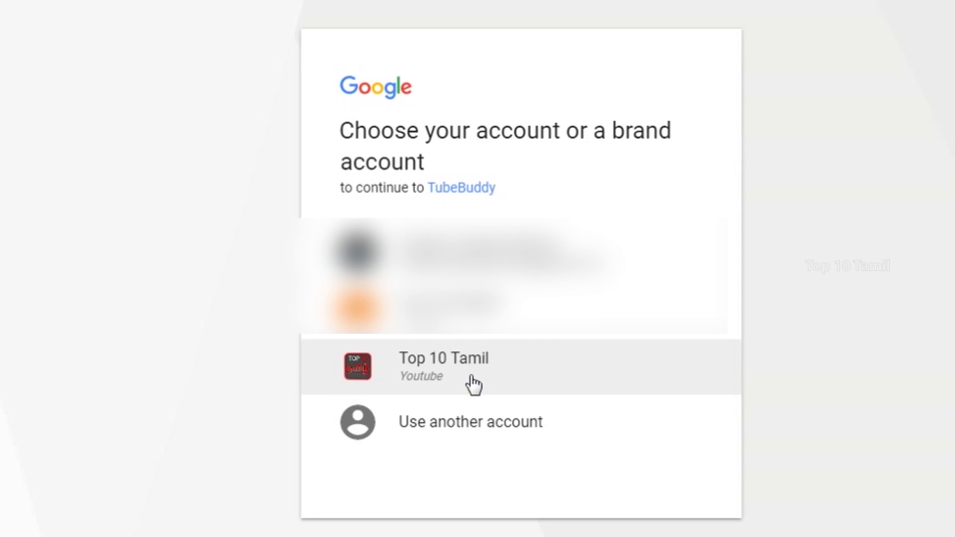
{"action": "left_click", "coordinate": [471, 377]}
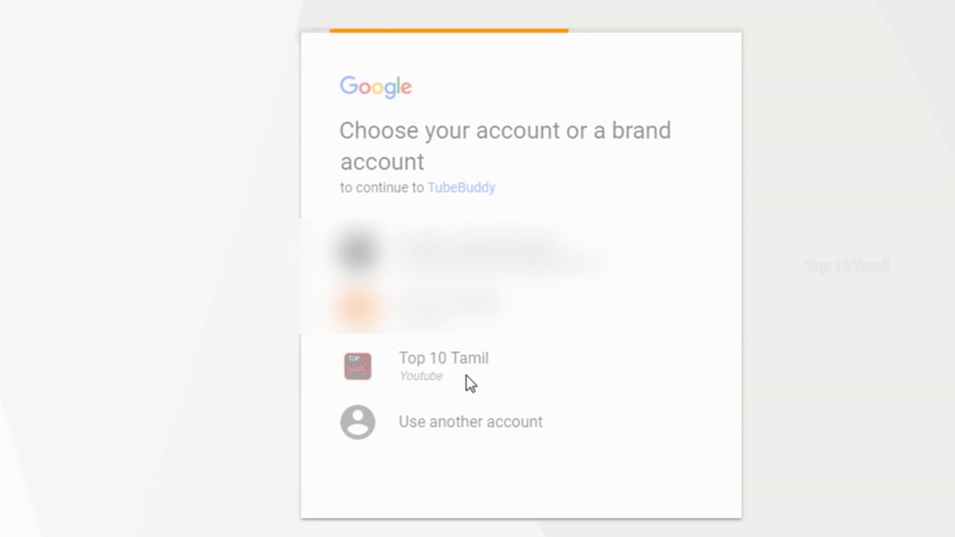
{"action": "left_click", "coordinate": [651, 515]}
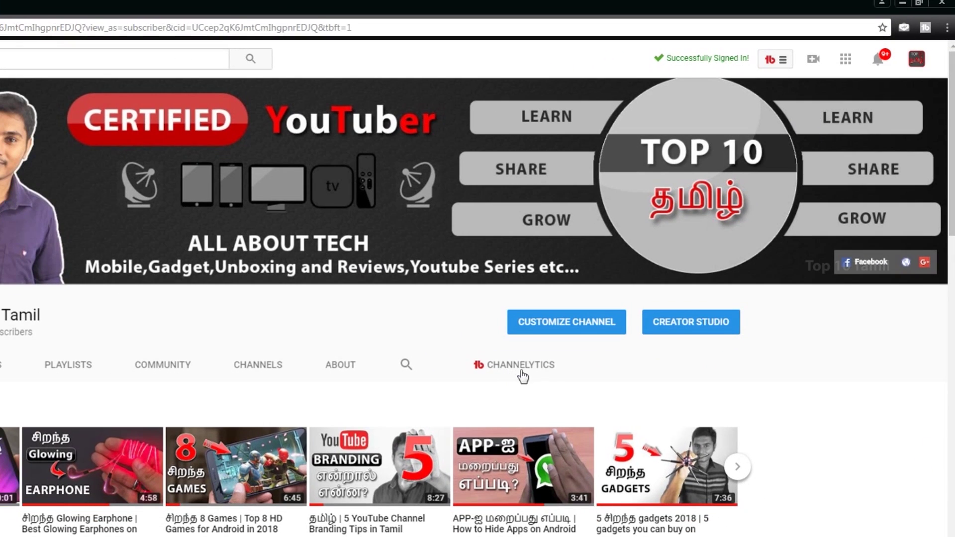
{"action": "left_click", "coordinate": [537, 369]}
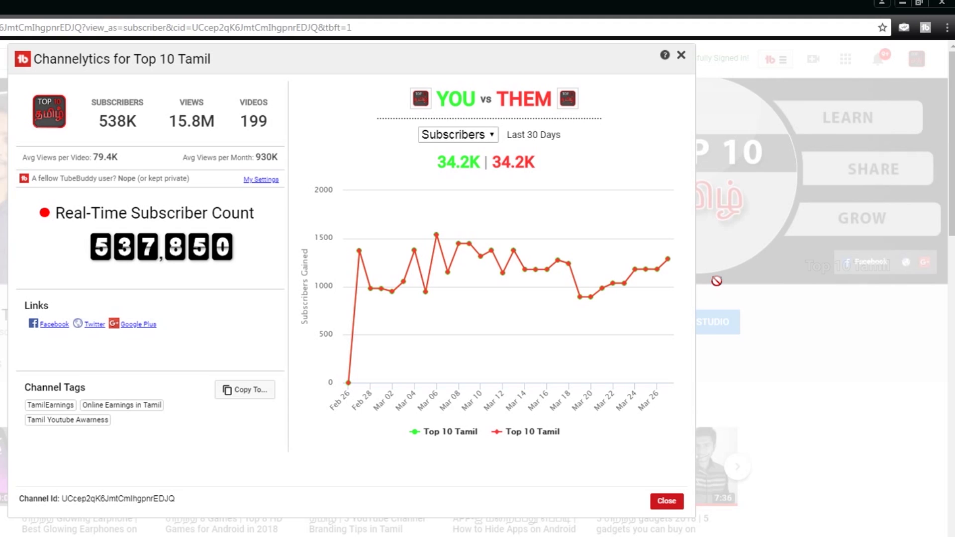
{"action": "left_click", "coordinate": [667, 502]}
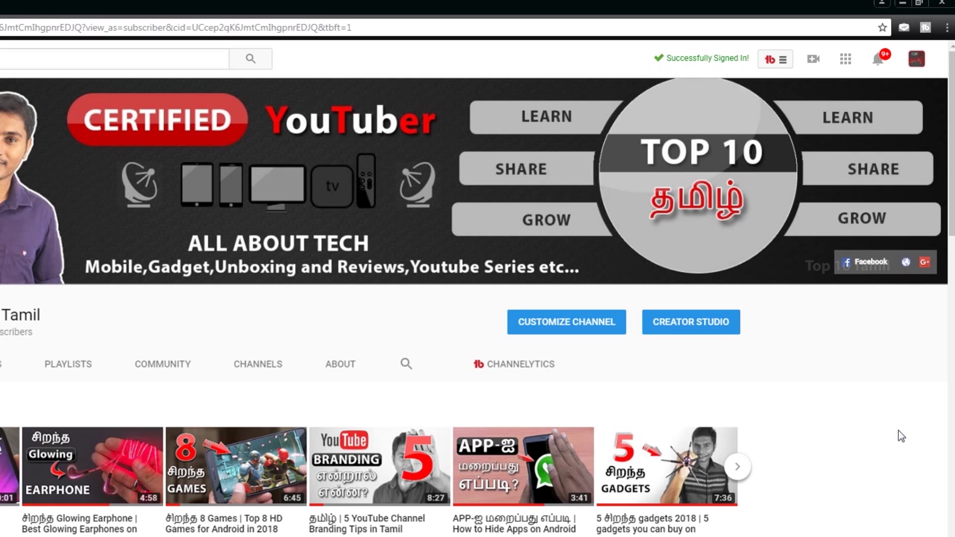
Edit the 'Top 10 GAMES for Android in March 2018' video from the Videos list and scroll to its tags
{"action": "left_click", "coordinate": [711, 331]}
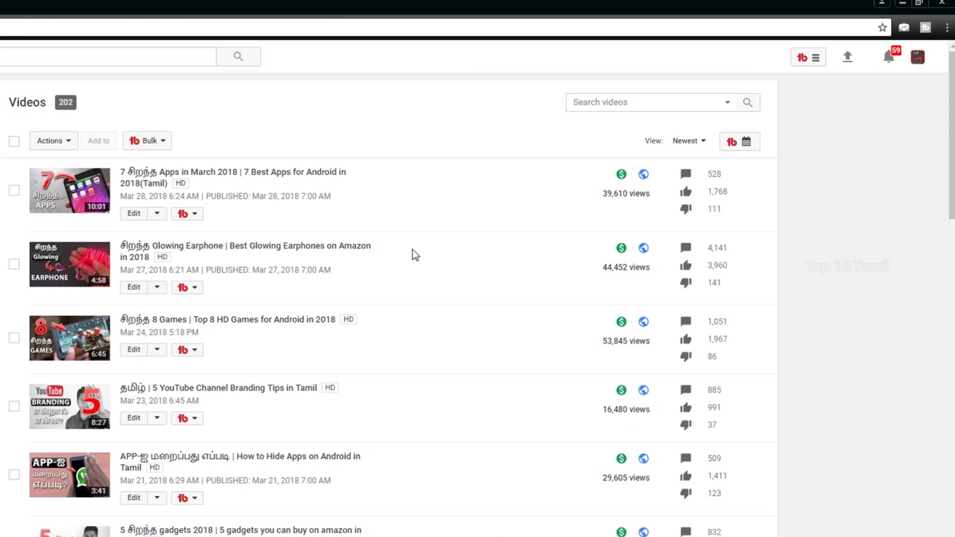
{"action": "scroll", "coordinate": [413, 251], "scroll_direction": "down", "scroll_amount": 3}
{"action": "scroll", "coordinate": [413, 249], "scroll_direction": "down", "scroll_amount": 2}
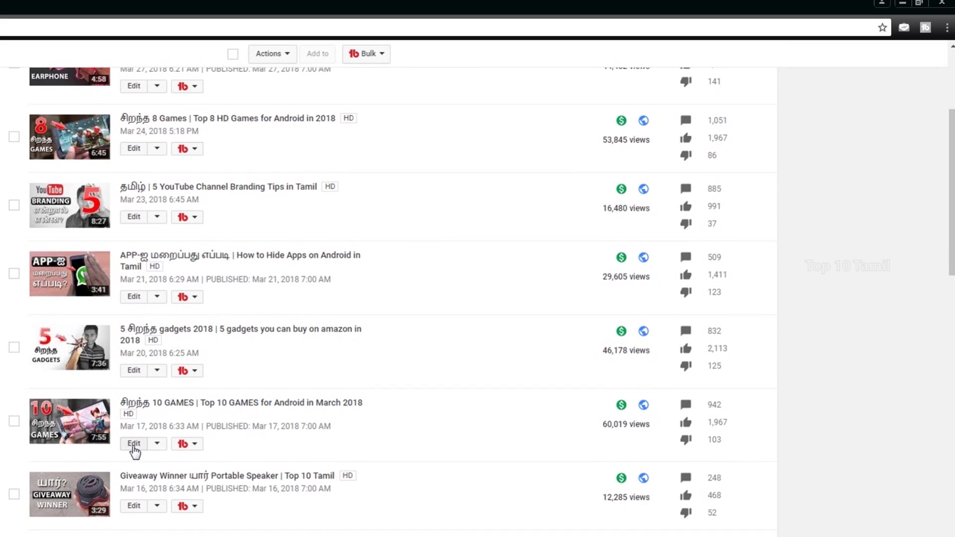
{"action": "left_click", "coordinate": [134, 443]}
{"action": "scroll", "coordinate": [213, 445], "scroll_direction": "down", "scroll_amount": 5}
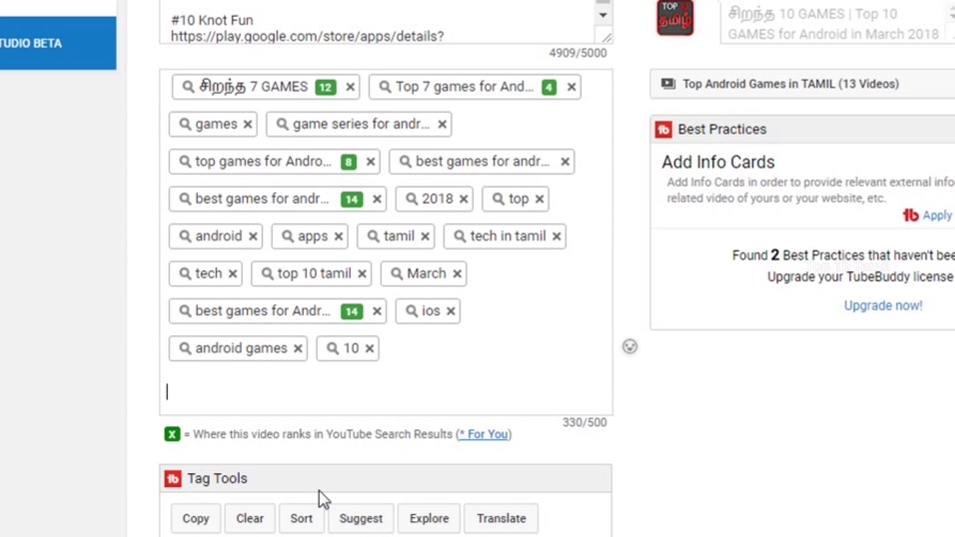
Score the tag 'best android games' in TubeBuddy Tag Explorer (13/100)
{"action": "left_click", "coordinate": [427, 520]}
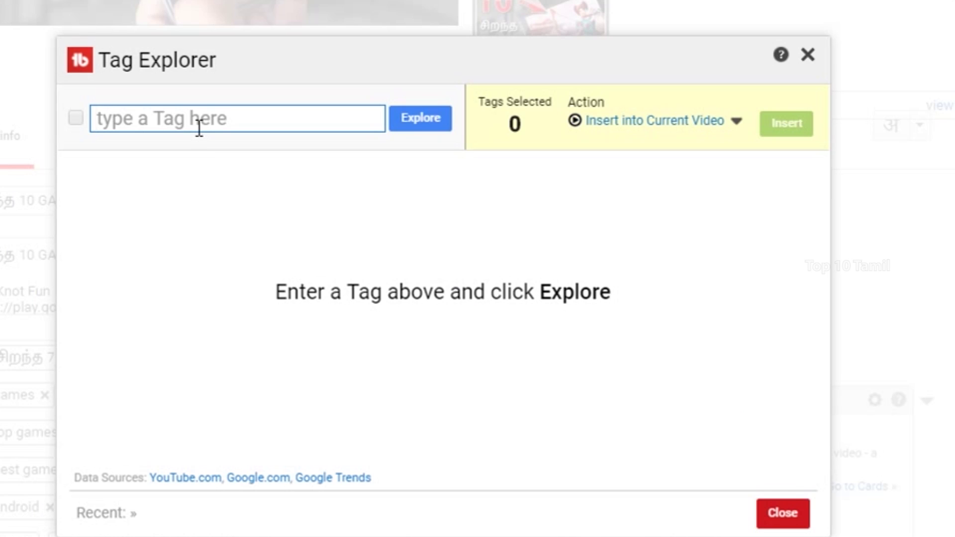
{"action": "type", "text": "best "}
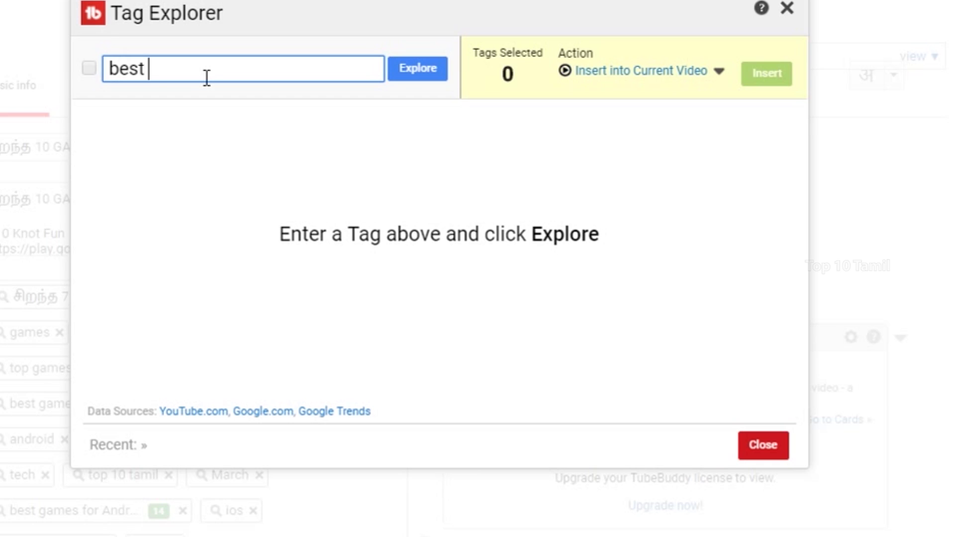
{"action": "type", "text": "androi"}
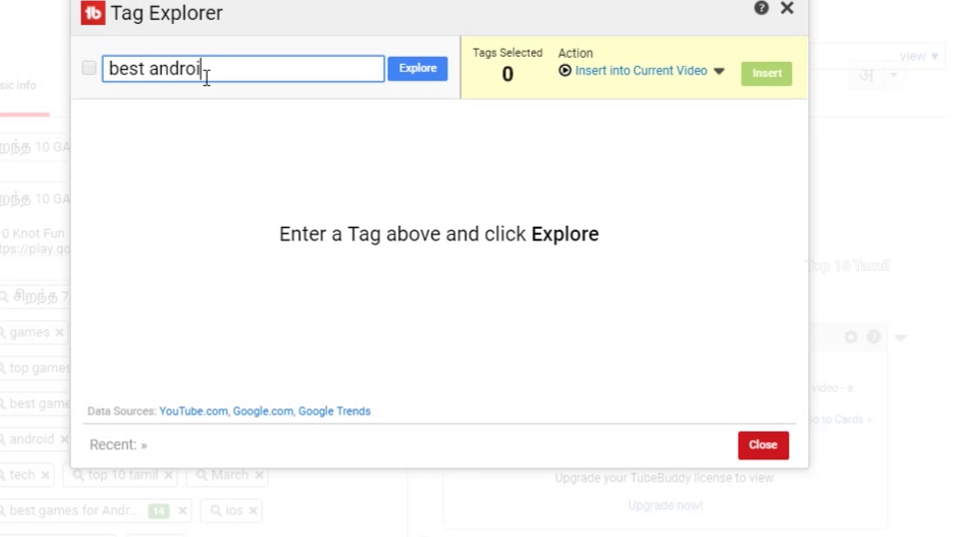
{"action": "type", "text": "d games"}
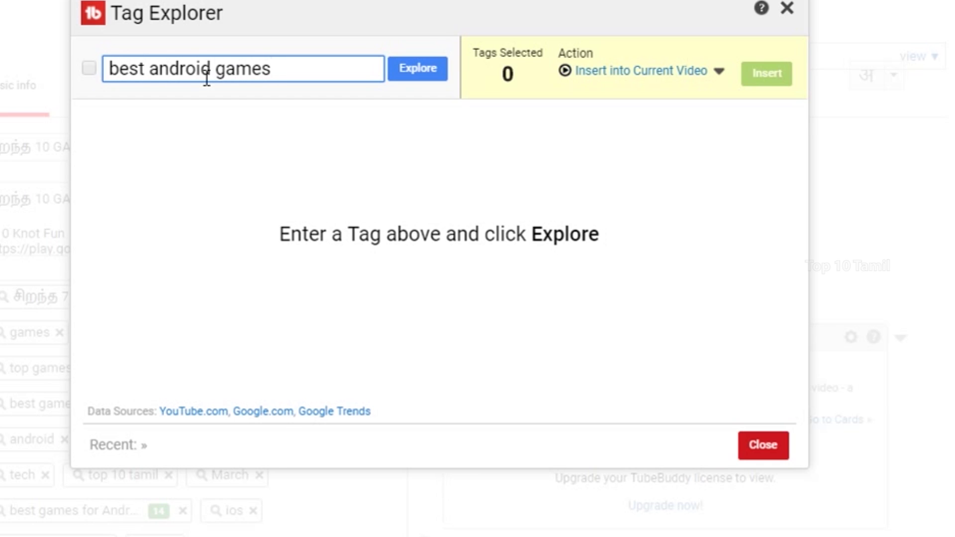
{"action": "left_click", "coordinate": [429, 72]}
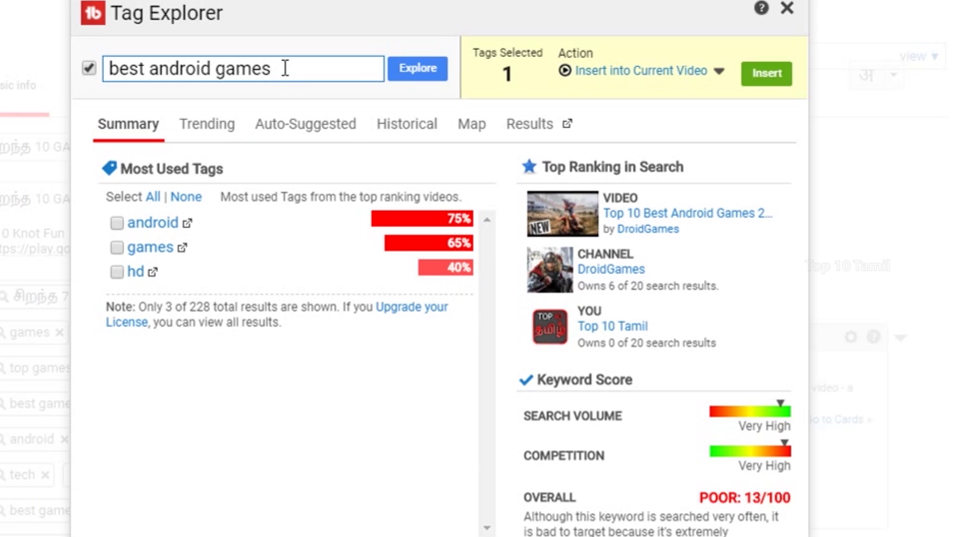
Extend the phrase to 'best android games in 2018' and score it (76/100)
{"action": "left_click_drag", "start_coordinate": [284, 68], "coordinate": [119, 86]}
{"action": "key", "text": "End"}
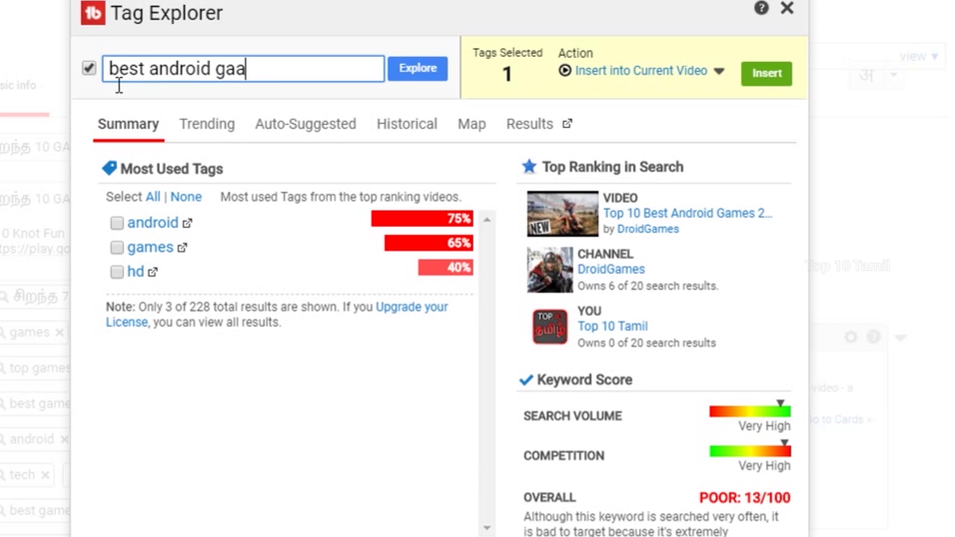
{"action": "type", "text": "for a"}
{"action": "key", "text": "BackSpace"}
{"action": "key", "text": "BackSpace"}
{"action": "key", "text": "BackSpace"}
{"action": "key", "text": "BackSpace"}
{"action": "key", "text": "BackSpace"}
{"action": "type", "text": "in 2018"}
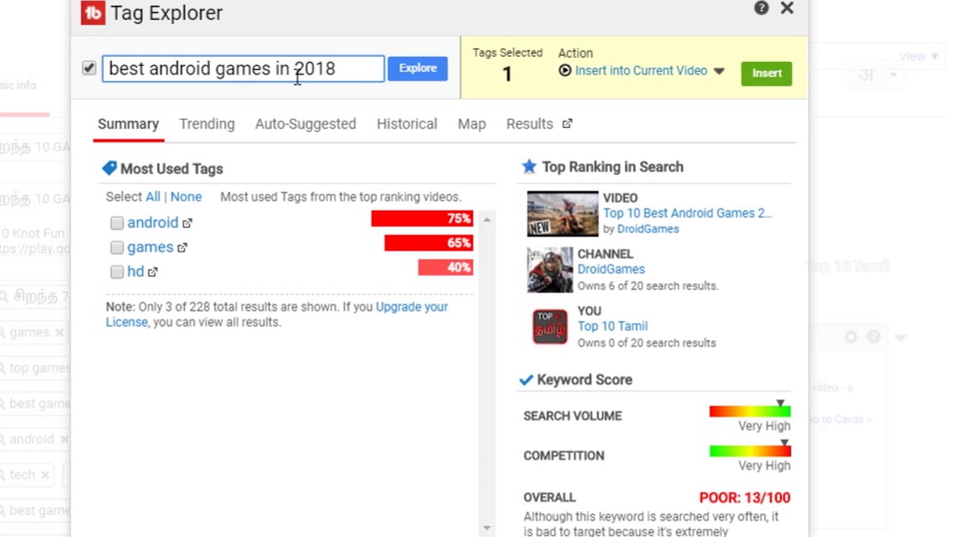
{"action": "left_click", "coordinate": [402, 76]}
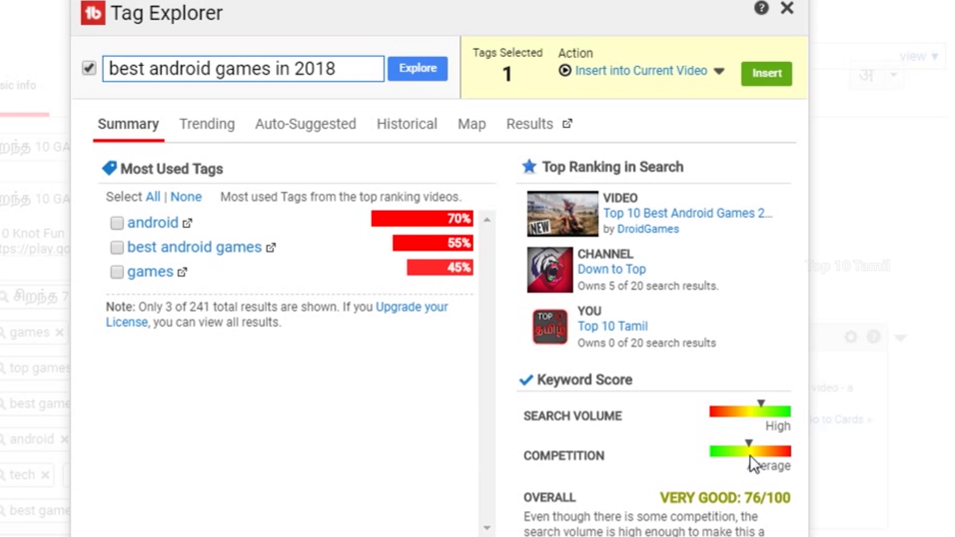
Copy the phrase 'best android games in 2018' and close Tag Explorer
{"action": "left_click_drag", "start_coordinate": [368, 79], "coordinate": [198, 68]}
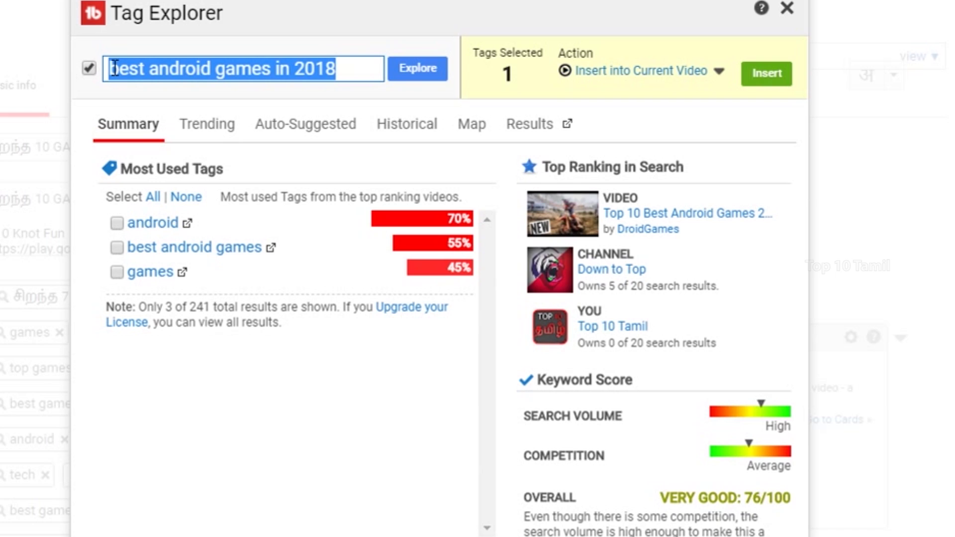
{"action": "right_click", "coordinate": [153, 76]}
{"action": "left_click", "coordinate": [184, 98]}
{"action": "left_click", "coordinate": [788, 9]}
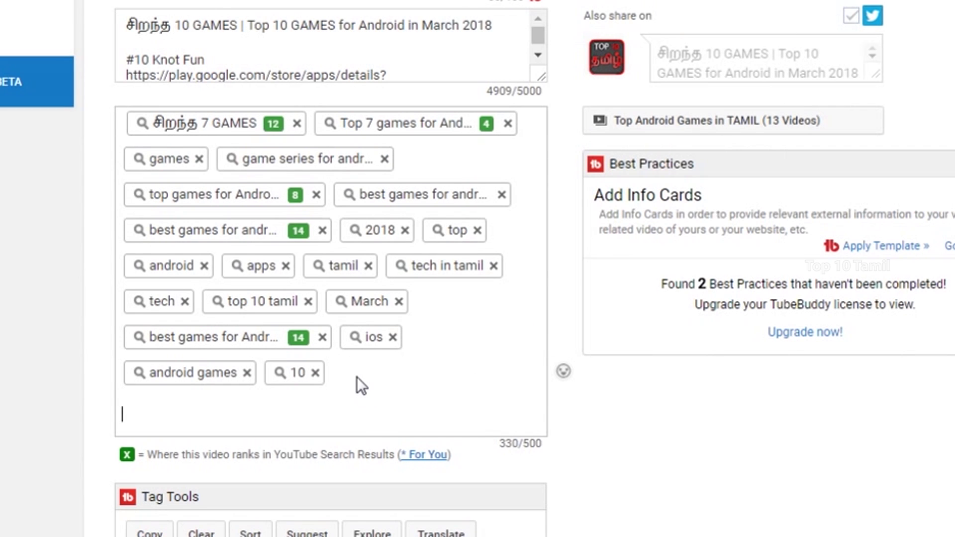
Paste 'best android games in 2018' into the video's tags box as a new tag
{"action": "right_click", "coordinate": [223, 408]}
{"action": "left_click", "coordinate": [309, 528]}
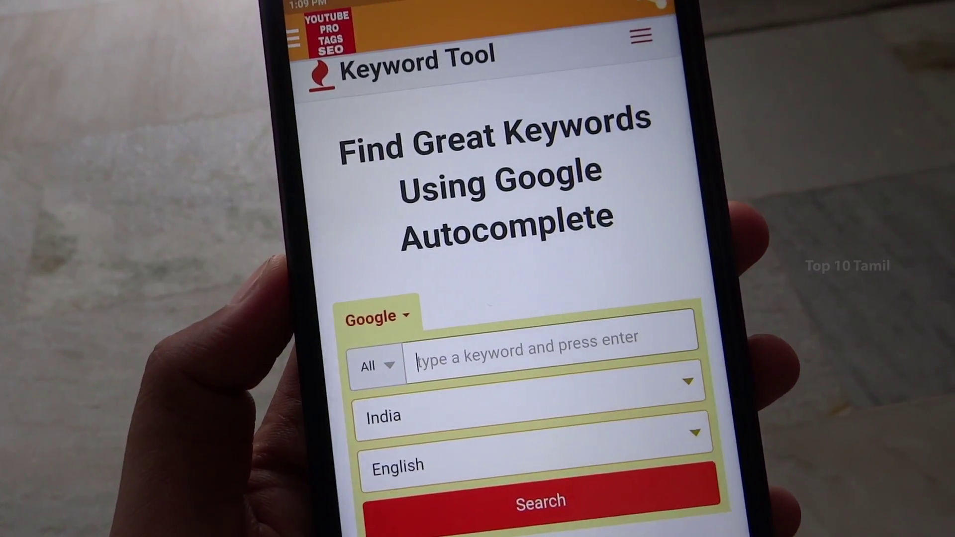
Search Keyword Tool for 'How to make a YouTube intro' and browse the results
{"action": "left_click", "coordinate": [416, 361]}
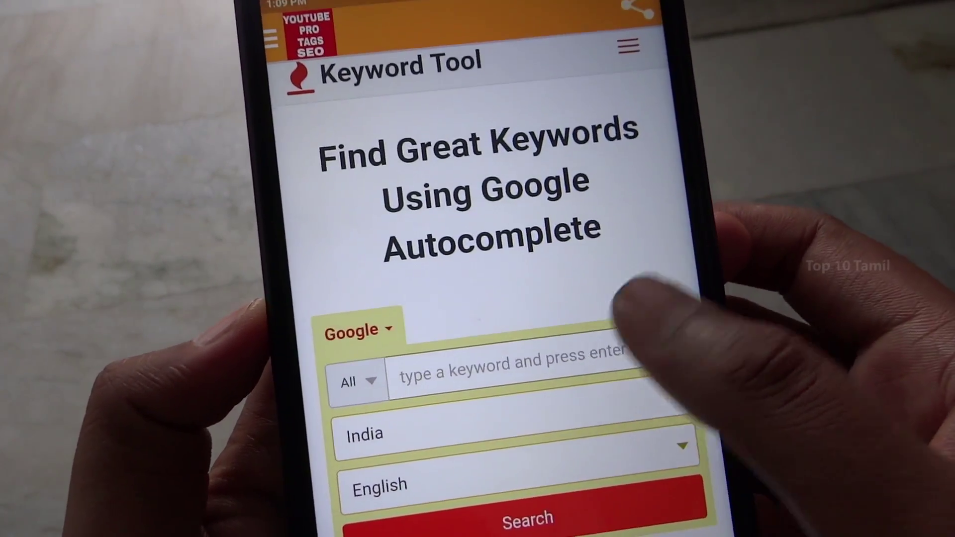
{"action": "left_click", "coordinate": [622, 335]}
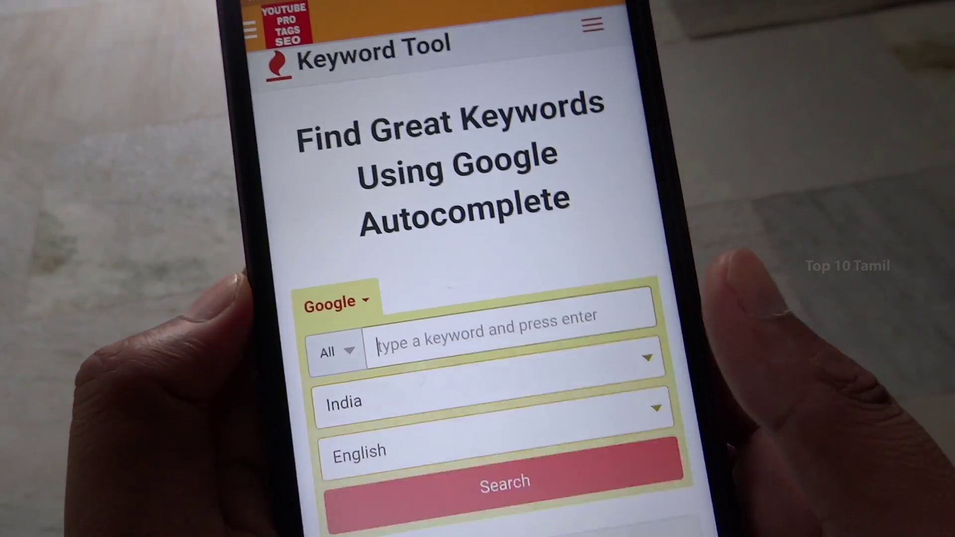
{"action": "type", "text": "How to make a YouTube i"}
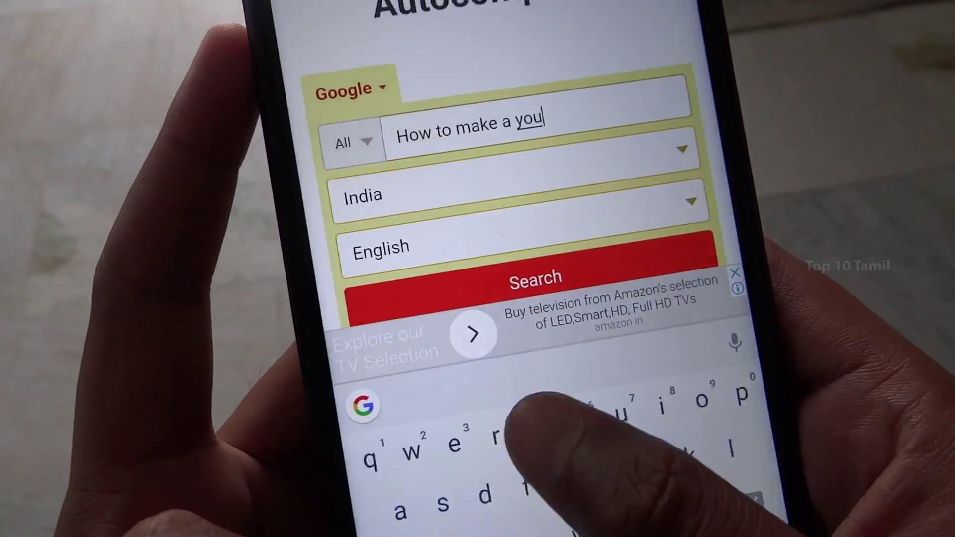
{"action": "type", "text": "ntro"}
{"action": "key", "text": "Return"}
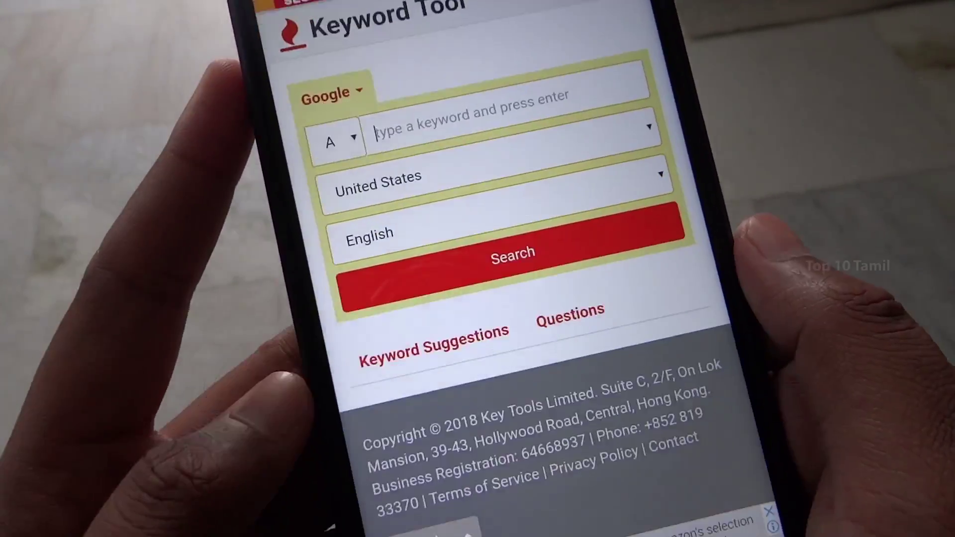
{"action": "scroll", "coordinate": [547, 299], "scroll_direction": "down", "scroll_amount": 6}
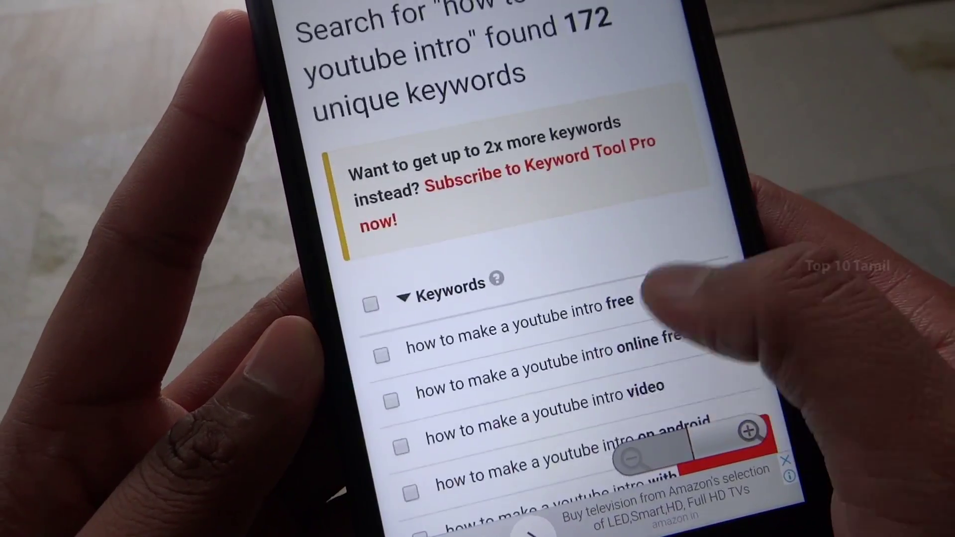
{"action": "scroll", "coordinate": [697, 248], "scroll_direction": "up", "scroll_amount": 2}
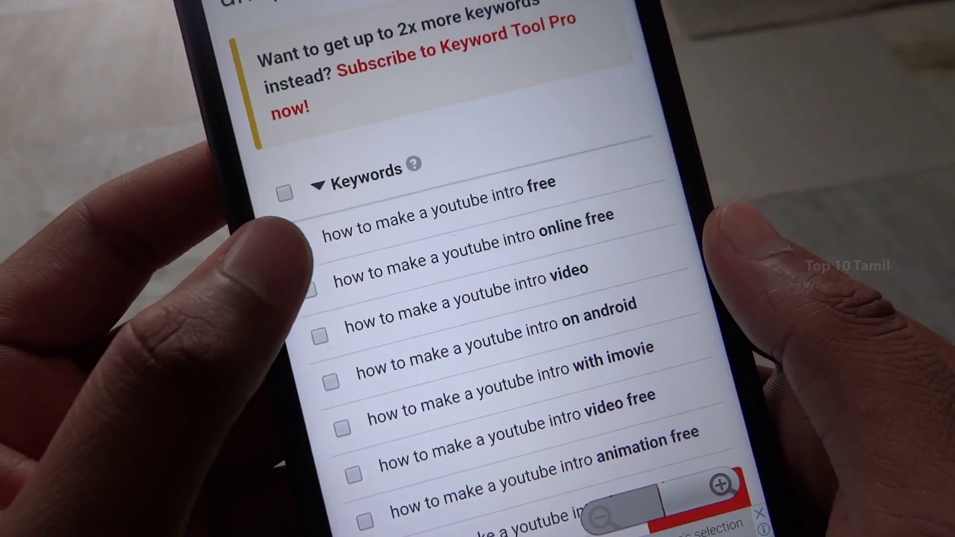
Tick six suggested keywords and copy them to the clipboard with Copy (6)
{"action": "left_click", "coordinate": [298, 244]}
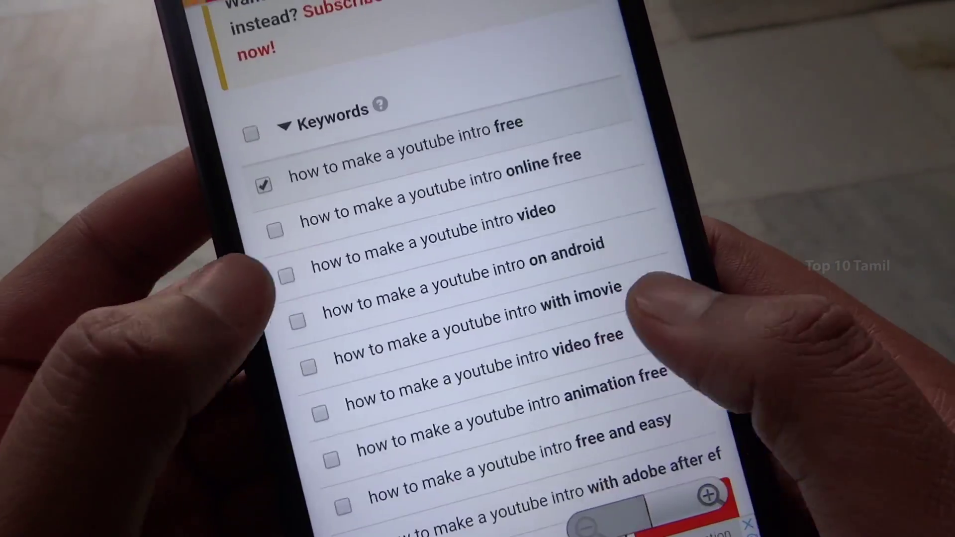
{"action": "left_click", "coordinate": [320, 335]}
{"action": "scroll", "coordinate": [497, 299], "scroll_direction": "down", "scroll_amount": 3}
{"action": "left_click", "coordinate": [226, 186]}
{"action": "left_click", "coordinate": [248, 185]}
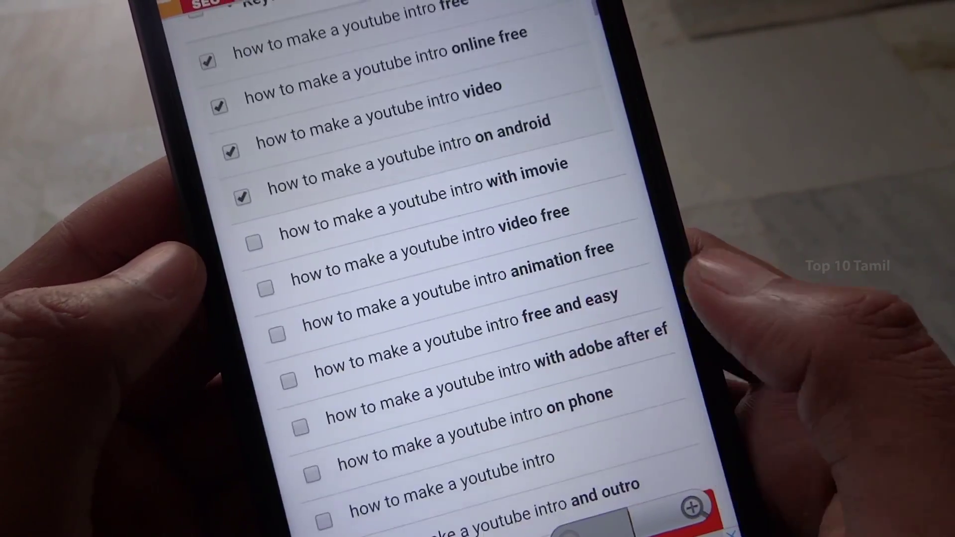
{"action": "left_click", "coordinate": [310, 362]}
{"action": "scroll", "coordinate": [498, 299], "scroll_direction": "down", "scroll_amount": 3}
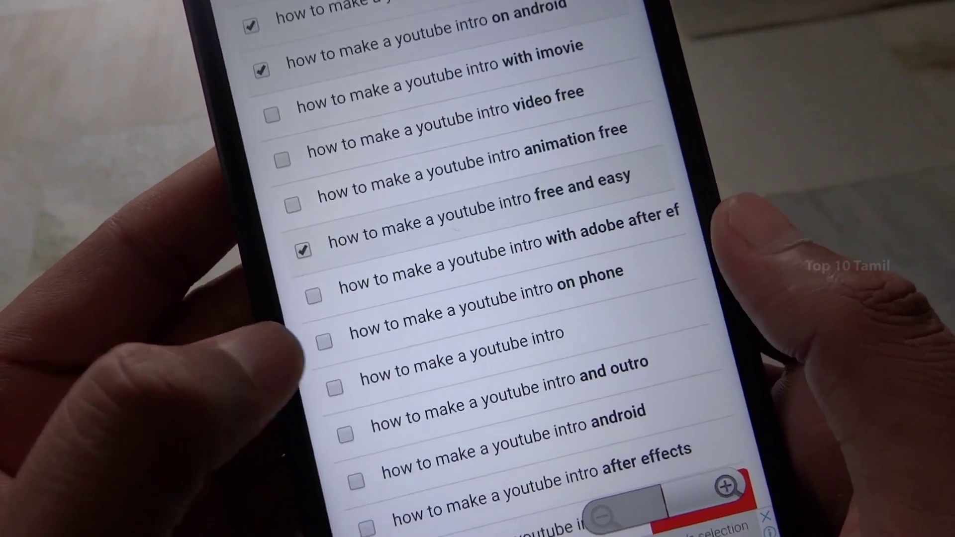
{"action": "left_click", "coordinate": [367, 330]}
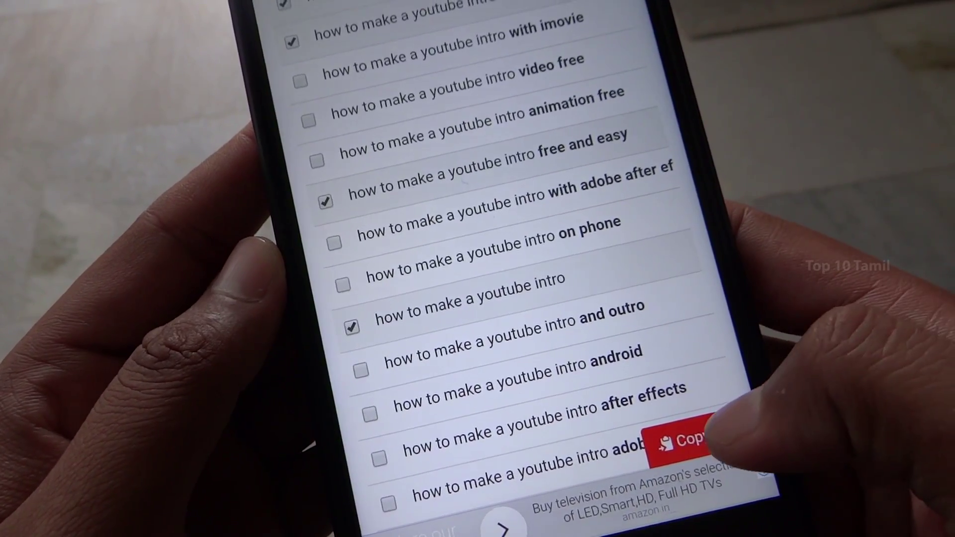
{"action": "left_click", "coordinate": [667, 442]}
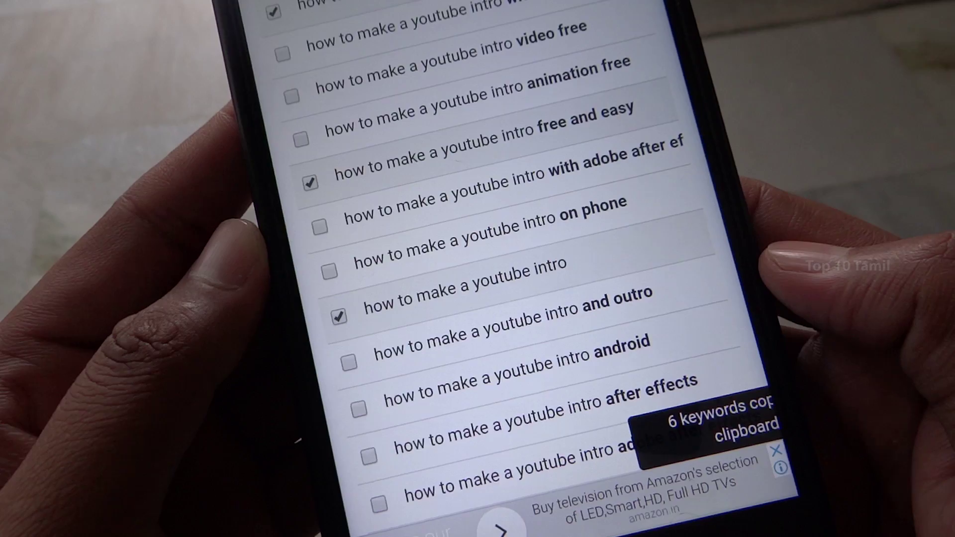